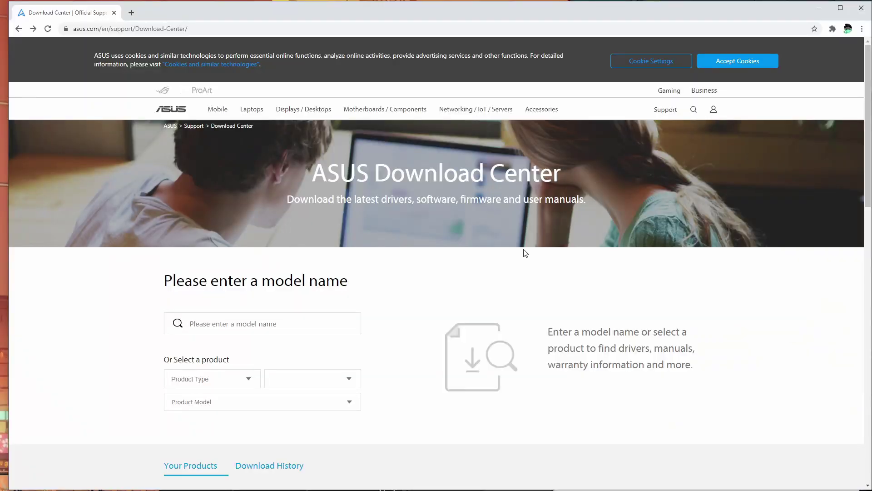
Step: Search the ASUS Download Center for "strix x570-e" and open the ROG Strix X570-E Gaming support page
{"action": "key", "text": "ctrl+l"}
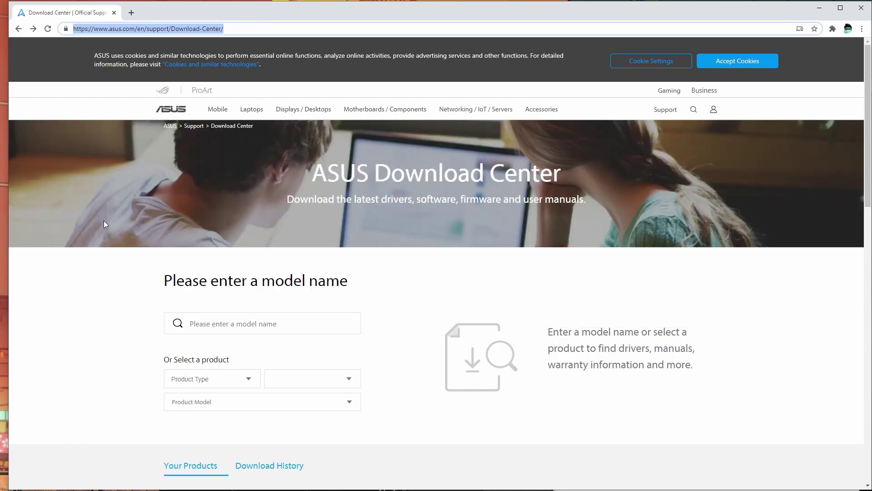
{"action": "left_click", "coordinate": [239, 325]}
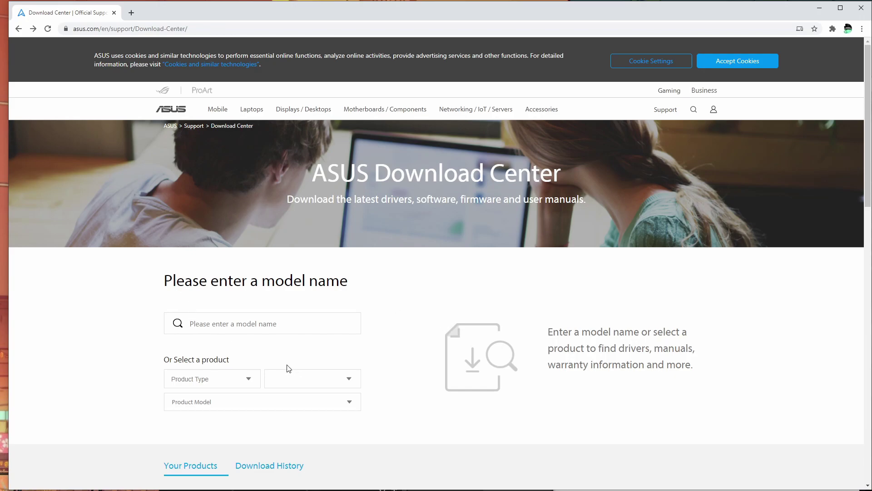
{"action": "type", "text": "strix x570-e"}
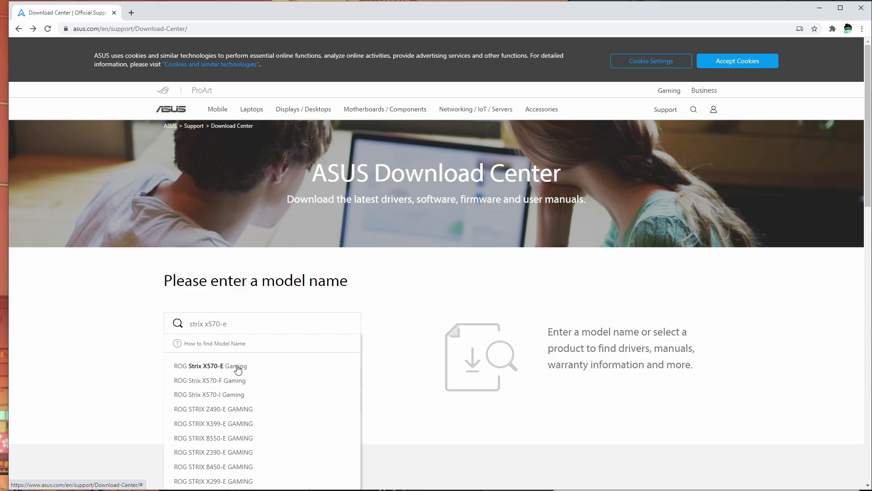
{"action": "left_click", "coordinate": [235, 366]}
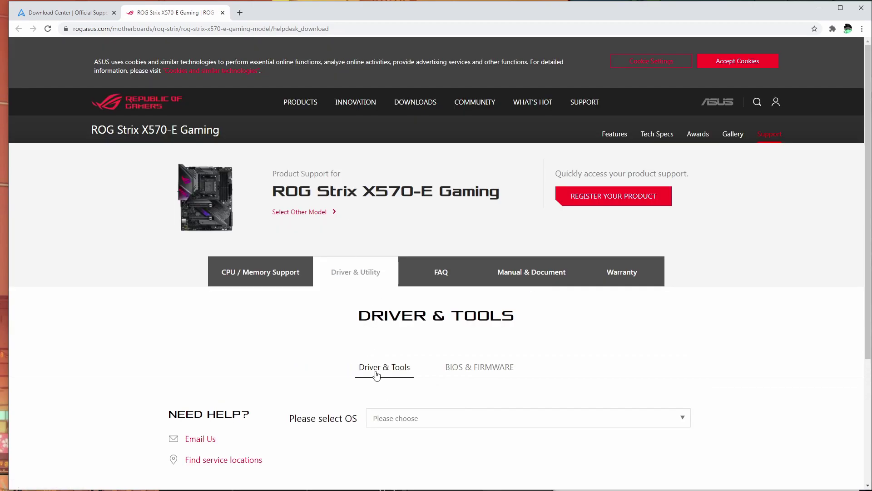
Step: Open the motherboard's BIOS & Firmware section and show all available BIOS versions
{"action": "left_click", "coordinate": [500, 375]}
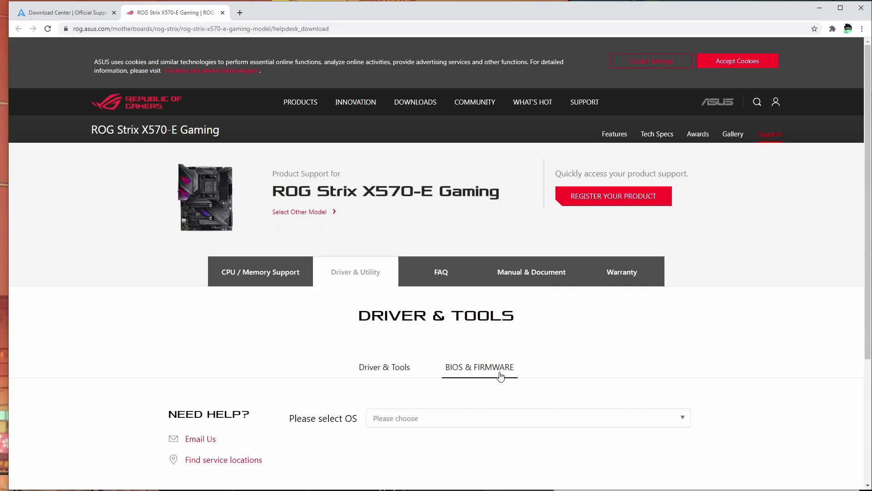
{"action": "scroll", "coordinate": [403, 335], "scroll_direction": "down", "scroll_amount": 4}
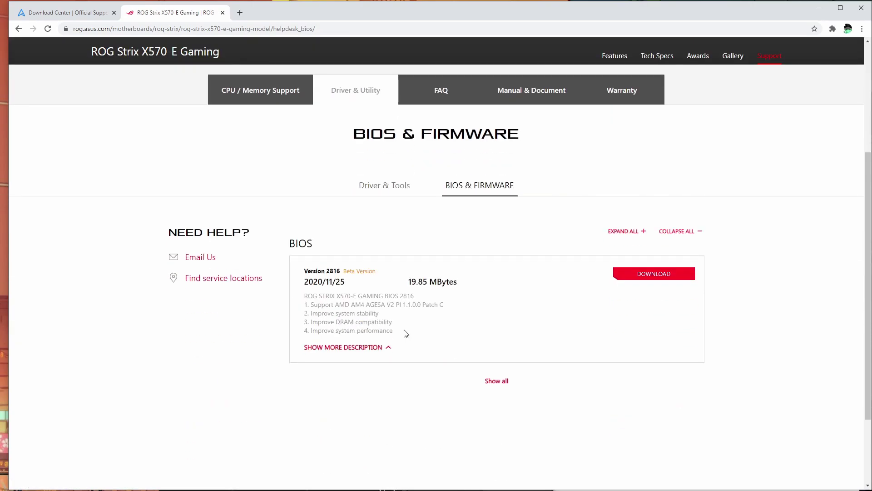
{"action": "left_click", "coordinate": [498, 383]}
{"action": "scroll", "coordinate": [500, 321], "scroll_direction": "down", "scroll_amount": 3}
{"action": "scroll", "coordinate": [331, 285], "scroll_direction": "down", "scroll_amount": 1}
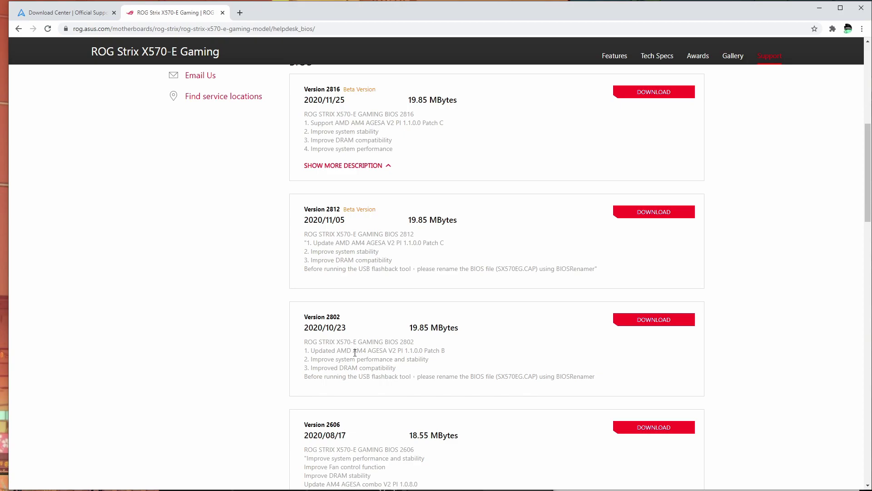
Step: Examine the release notes of BIOS versions 2802 and 2606 for their AM4 AGESA updates
{"action": "left_click_drag", "start_coordinate": [353, 351], "coordinate": [390, 351]}
{"action": "left_click_drag", "start_coordinate": [387, 351], "coordinate": [443, 351]}
{"action": "left_click_drag", "start_coordinate": [353, 350], "coordinate": [437, 351]}
{"action": "scroll", "coordinate": [424, 360], "scroll_direction": "down", "scroll_amount": 1}
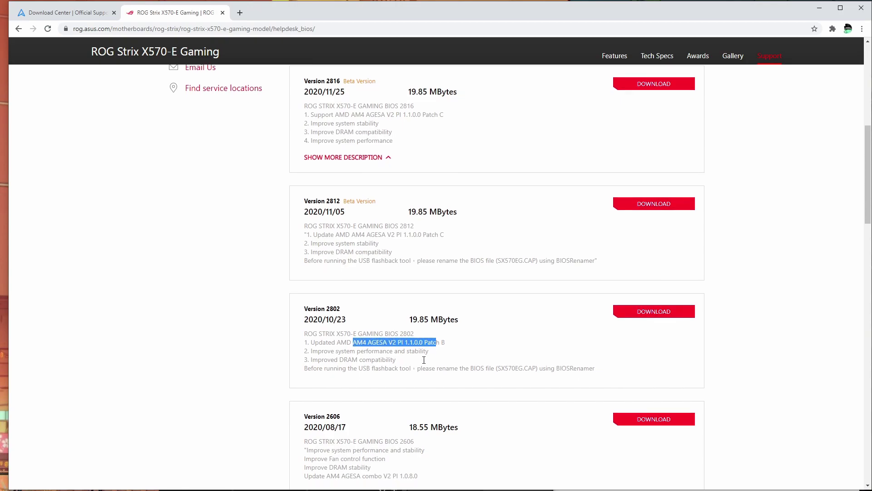
{"action": "scroll", "coordinate": [424, 359], "scroll_direction": "down", "scroll_amount": 2}
{"action": "left_click_drag", "start_coordinate": [414, 393], "coordinate": [307, 359]}
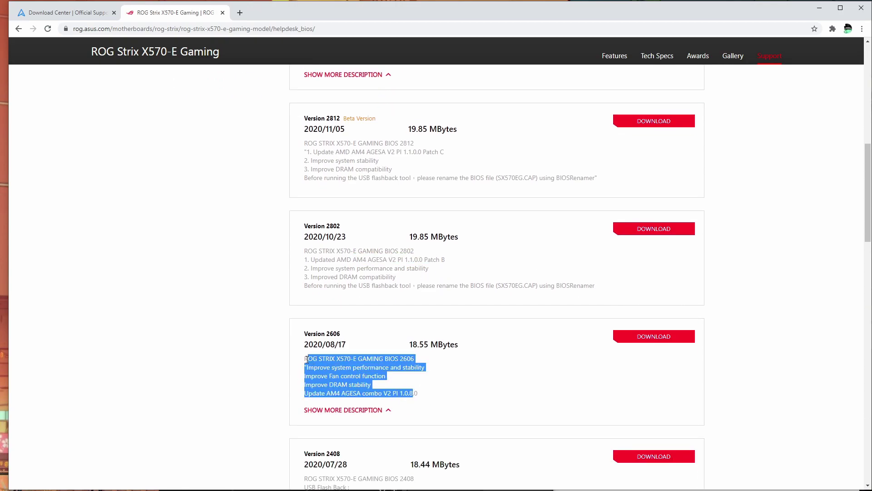
{"action": "scroll", "coordinate": [389, 347], "scroll_direction": "up", "scroll_amount": 2}
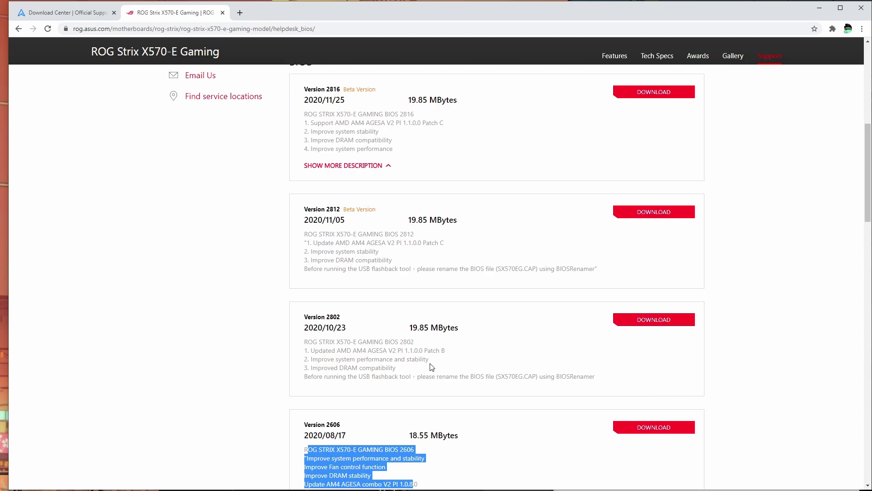
{"action": "left_click_drag", "start_coordinate": [351, 350], "coordinate": [410, 351]}
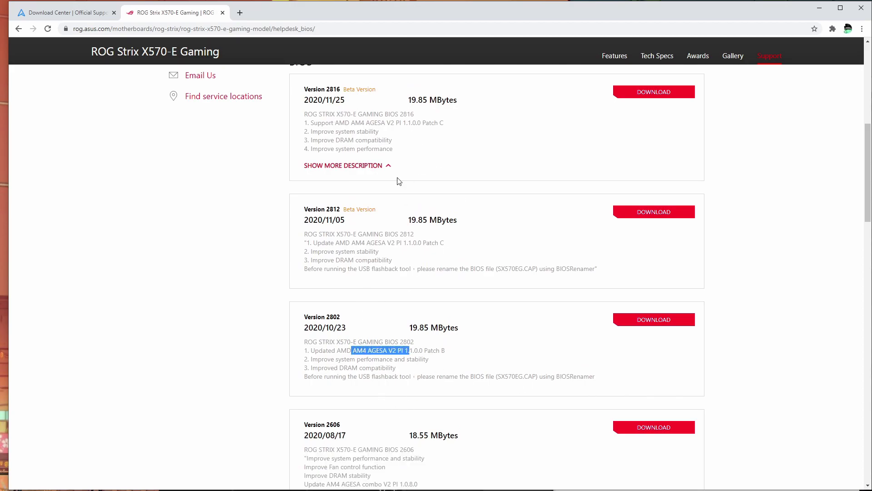
Step: Download BIOS version 2802 and show the downloaded archive in its folder
{"action": "left_click", "coordinate": [681, 318]}
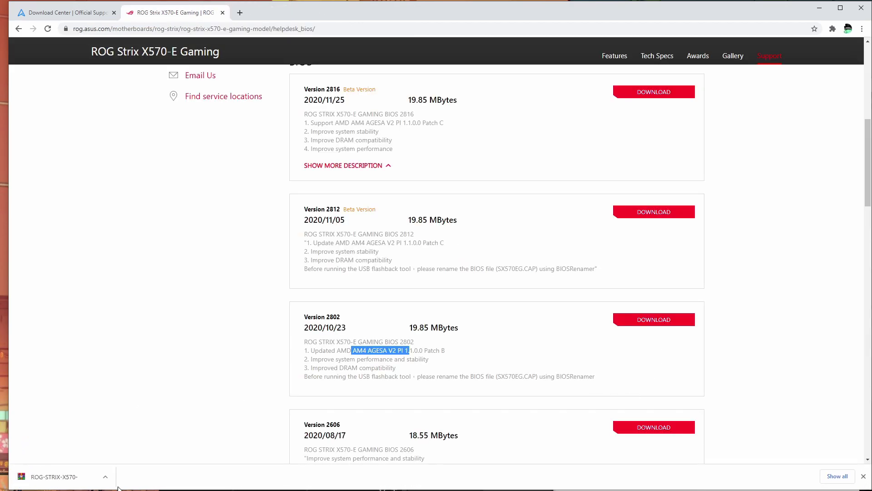
{"action": "left_click", "coordinate": [105, 476]}
{"action": "left_click", "coordinate": [116, 490]}
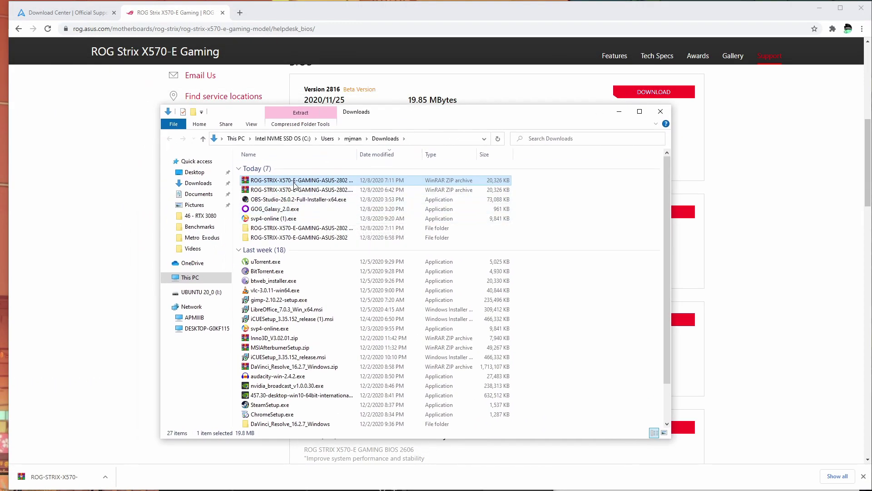
Step: Extract the downloaded BIOS 2802 archive into its own folder, replacing all existing files, and open that folder
{"action": "right_click", "coordinate": [296, 180]}
{"action": "left_click", "coordinate": [367, 239]}
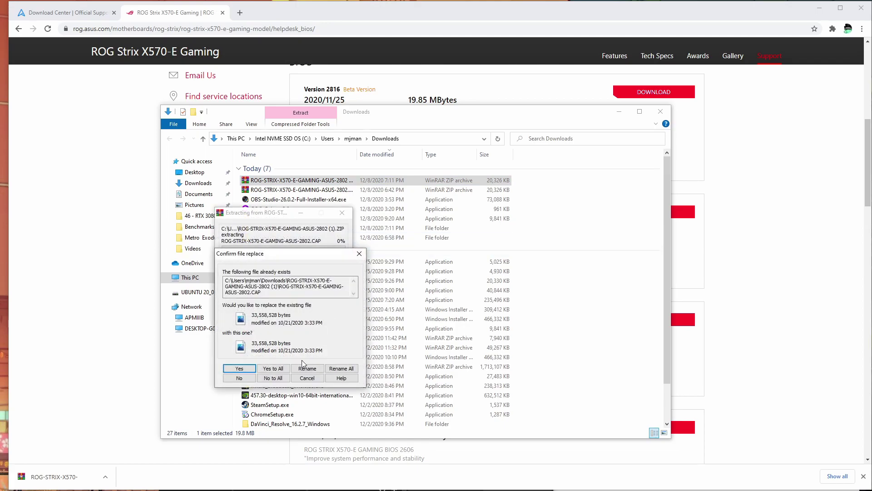
{"action": "left_click", "coordinate": [275, 368]}
{"action": "double_click", "coordinate": [318, 228]}
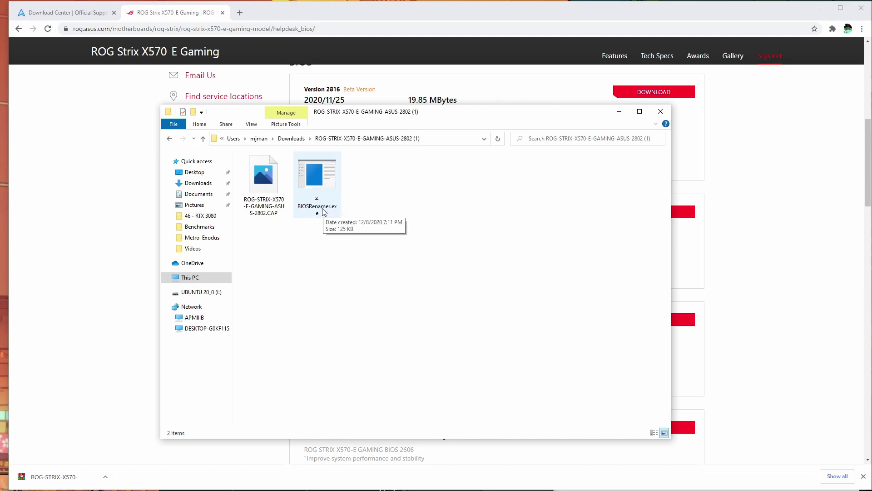
Step: Run BIOSRenamer.exe to rename the extracted BIOS file for USB flashback, close its console and select the CAP file
{"action": "double_click", "coordinate": [321, 200]}
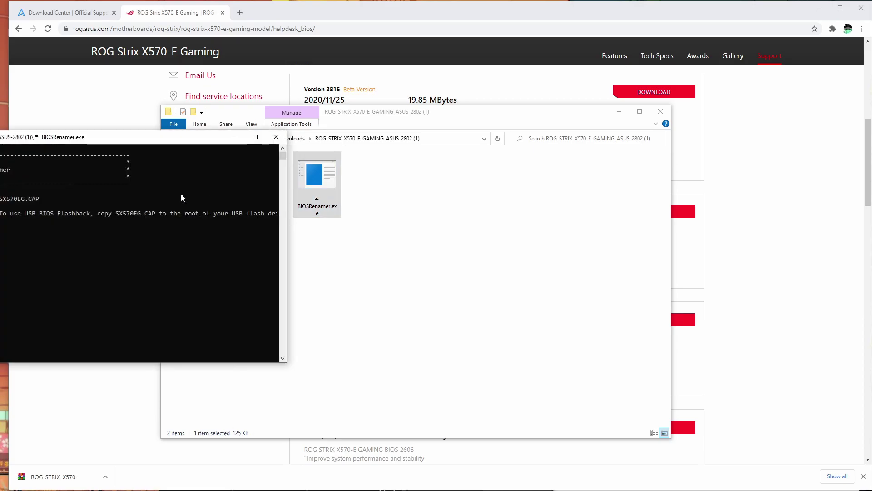
{"action": "left_click", "coordinate": [272, 142]}
{"action": "left_click", "coordinate": [265, 185]}
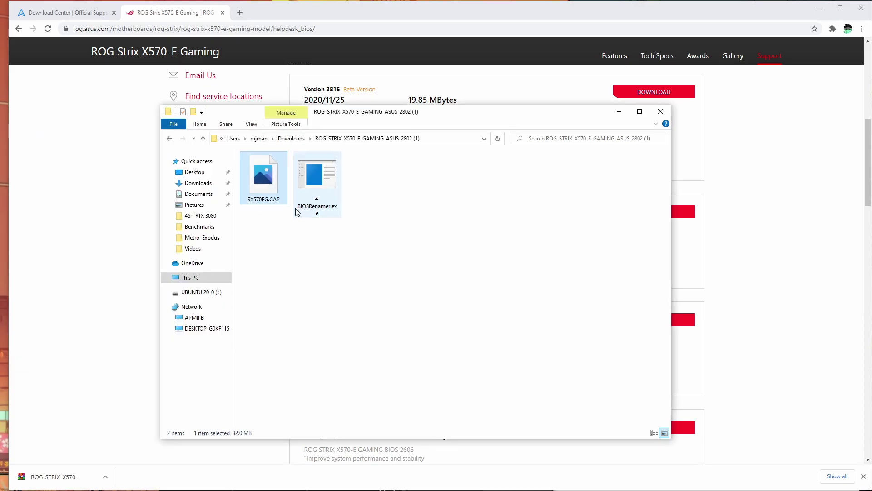
Step: Quick-format the UBUNTU 20_0 (I:) USB drive as FAT32, confirming the format even though the drive is in use
{"action": "key", "text": "super+e"}
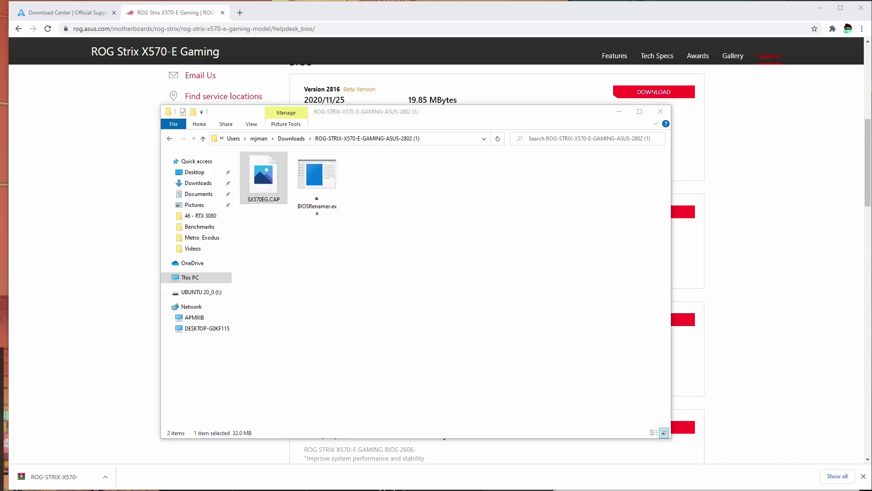
{"action": "right_click", "coordinate": [543, 301]}
{"action": "left_click", "coordinate": [569, 433]}
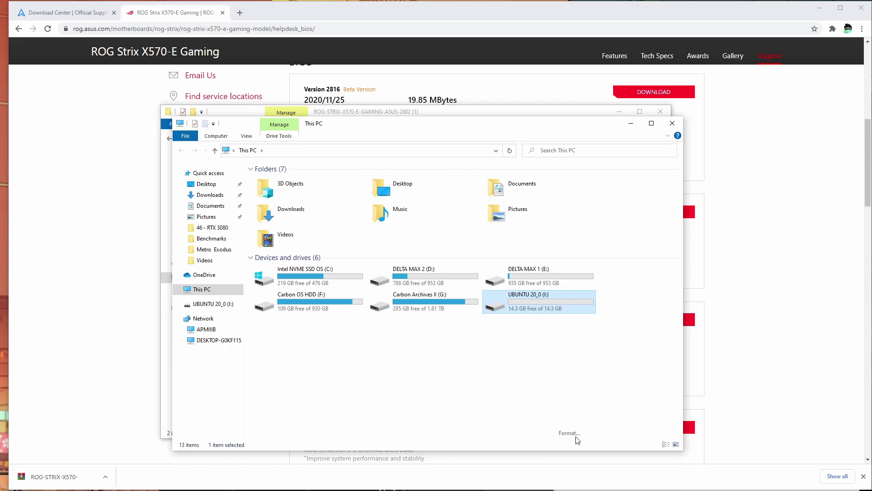
{"action": "left_click", "coordinate": [268, 264]}
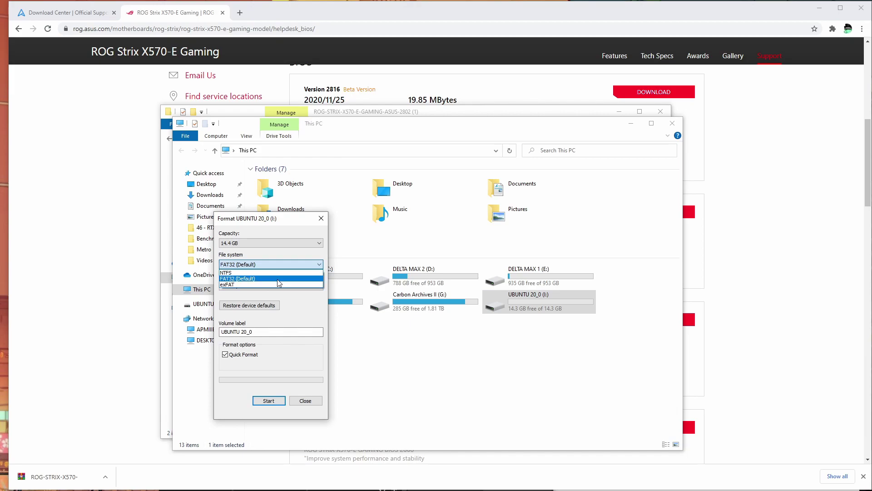
{"action": "left_click", "coordinate": [277, 279]}
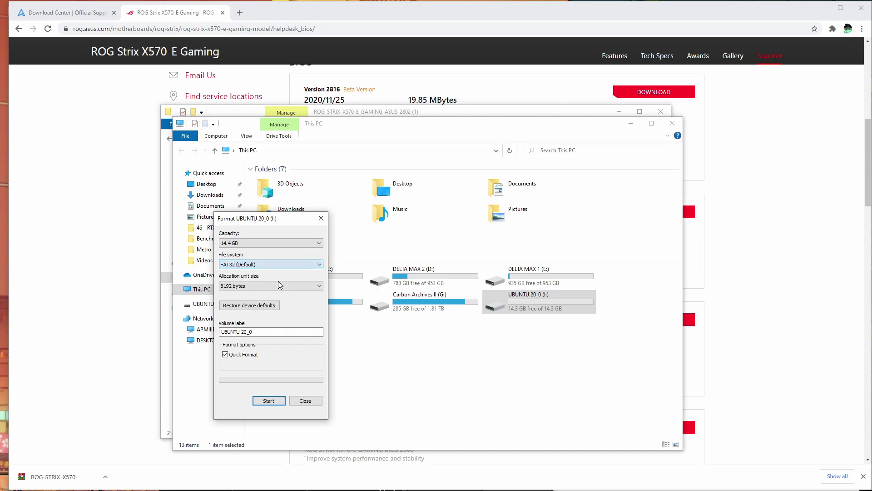
{"action": "left_click", "coordinate": [273, 401]}
{"action": "left_click", "coordinate": [318, 325]}
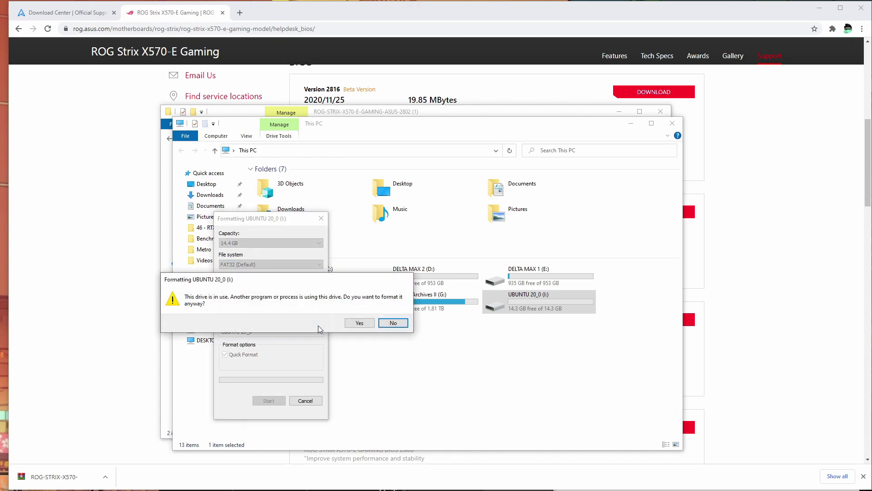
{"action": "left_click", "coordinate": [360, 323]}
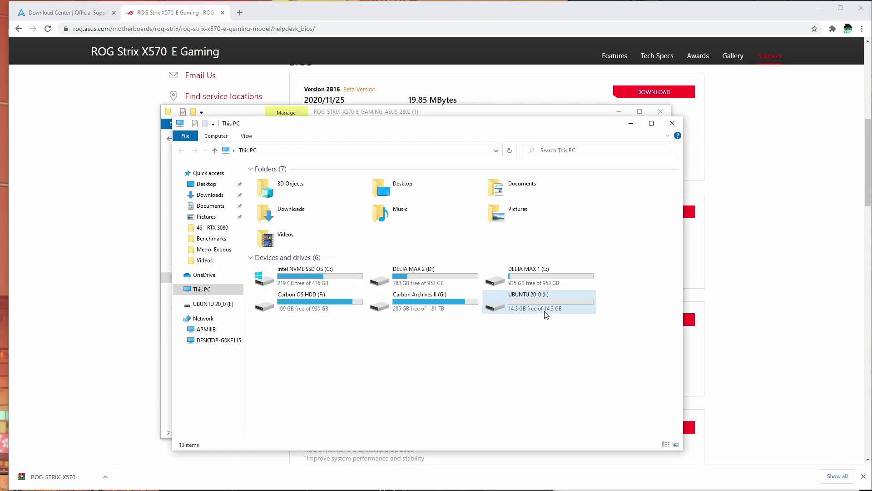
Step: Copy SX570EG.CAP from the extracted BIOS folder to the root of the UBUNTU 20_0 (I:) drive
{"action": "double_click", "coordinate": [543, 306]}
{"action": "left_click", "coordinate": [344, 118]}
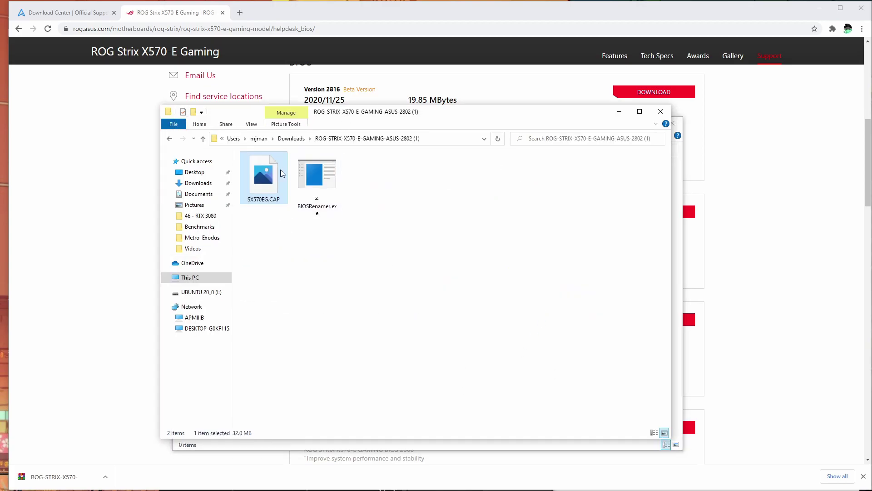
{"action": "left_click", "coordinate": [678, 174]}
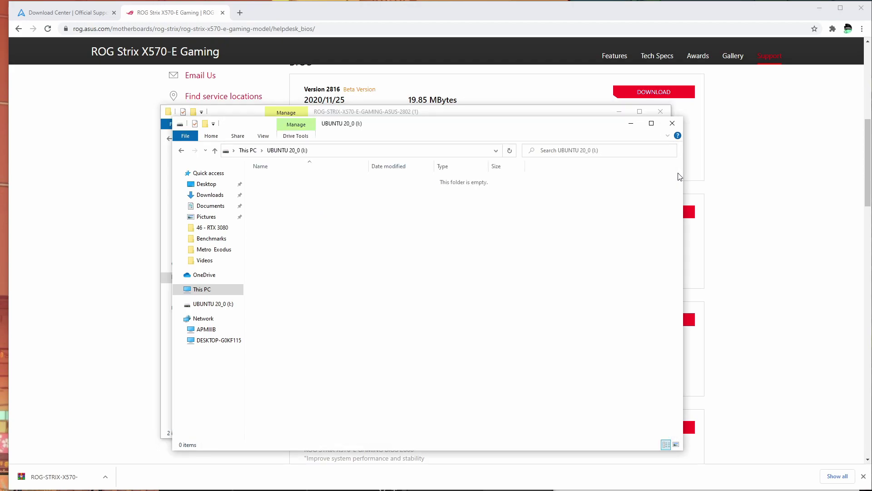
{"action": "key", "text": "ctrl+v"}
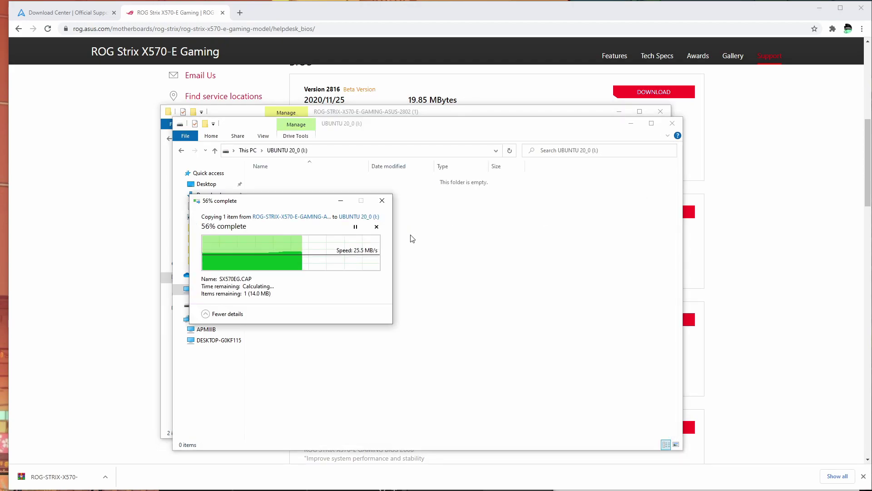